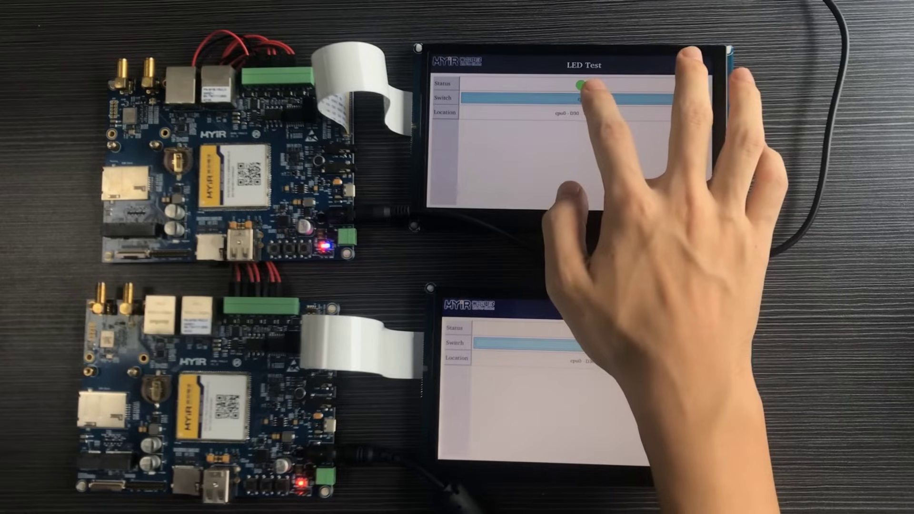
Step: Switch the board's cpu LED on, then back off
{"action": "left_click", "coordinate": [594, 99]}
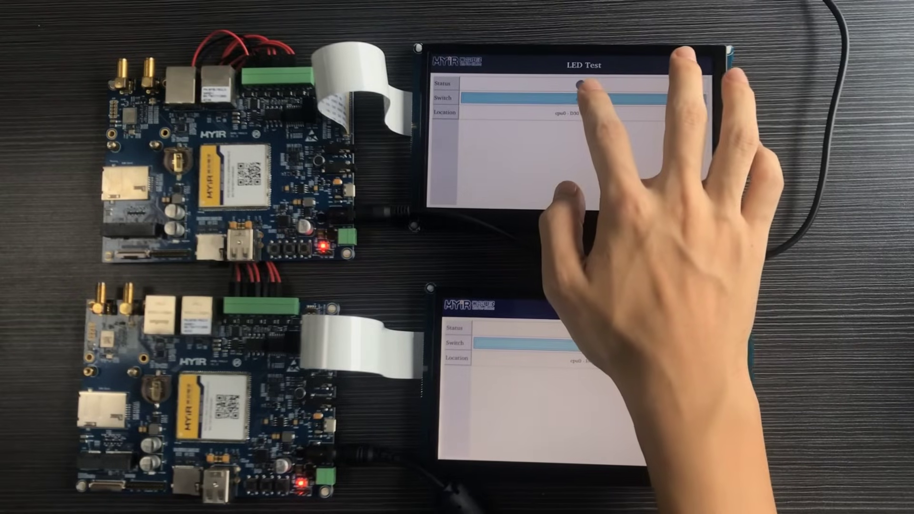
{"action": "left_click", "coordinate": [593, 99]}
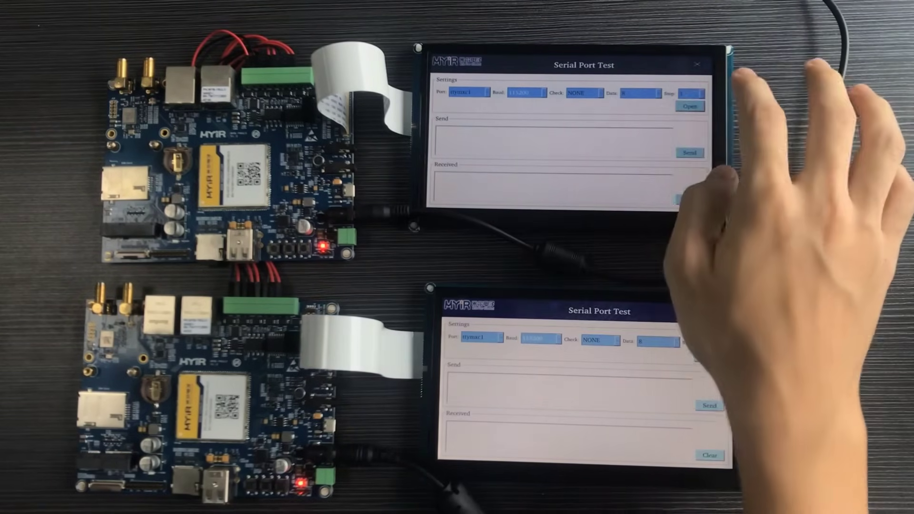
Step: Open both serial ports and send 123 from the lower board to the upper
{"action": "left_click", "coordinate": [690, 106]}
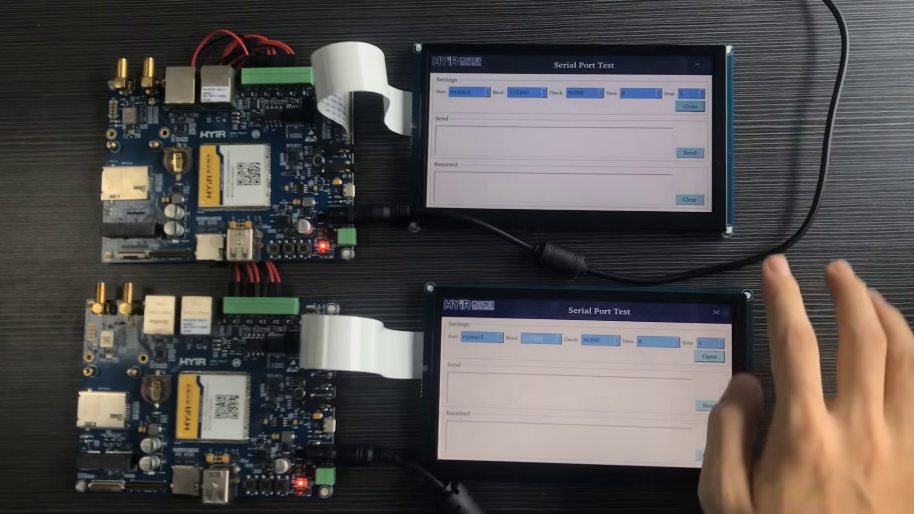
{"action": "left_click", "coordinate": [709, 356]}
{"action": "left_click", "coordinate": [614, 386]}
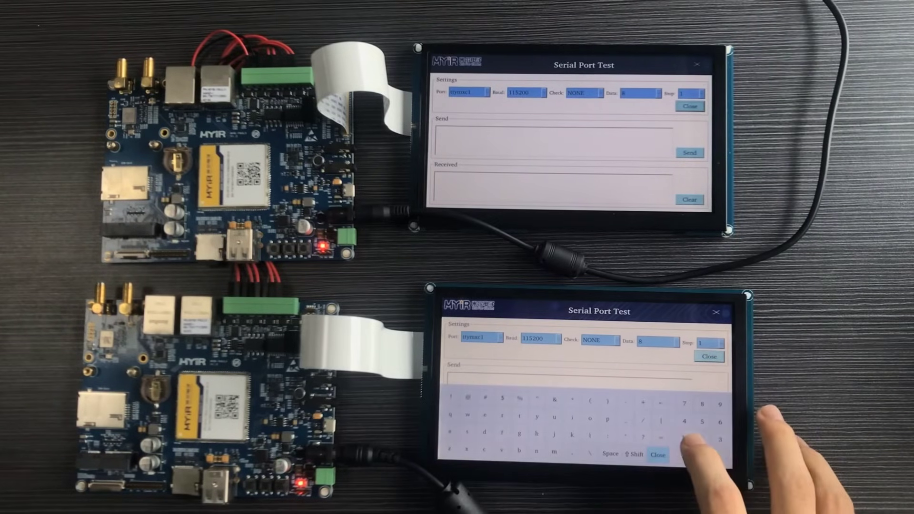
{"action": "left_click", "coordinate": [684, 438]}
{"action": "type", "text": "12"}
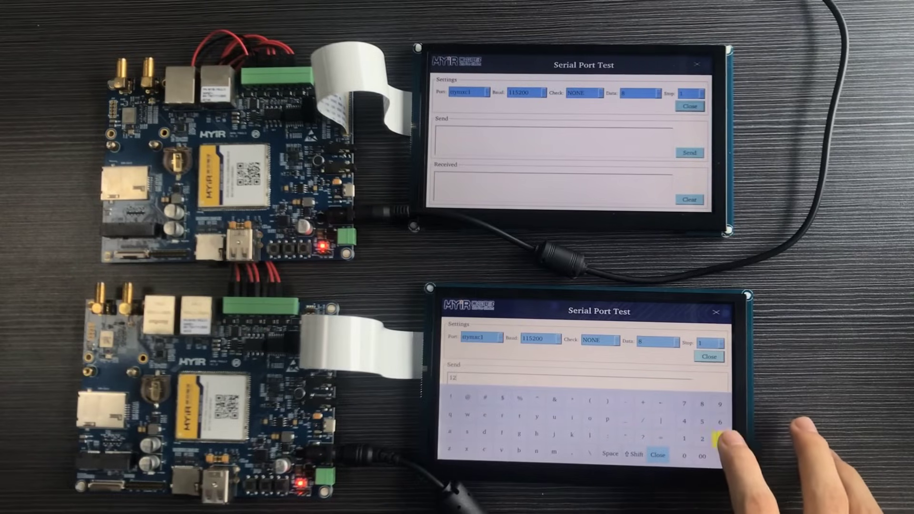
{"action": "left_click", "coordinate": [718, 440]}
{"action": "type", "text": "3"}
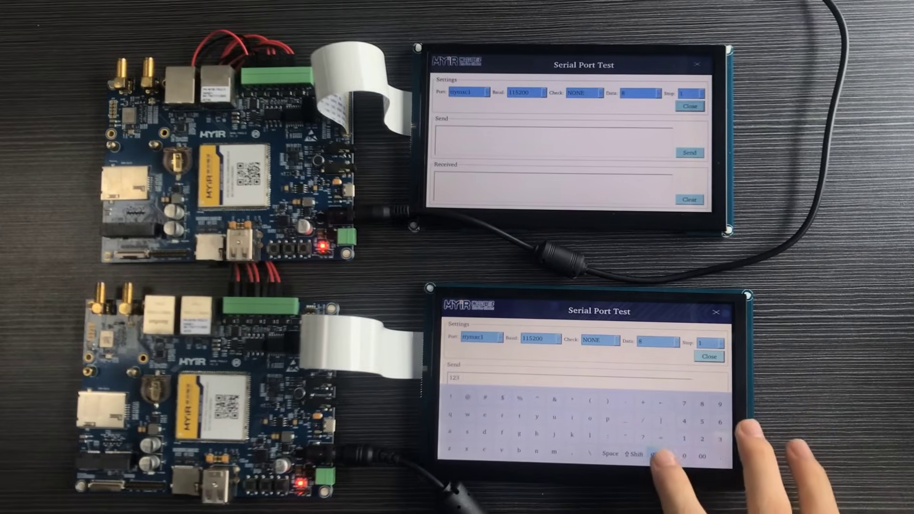
{"action": "left_click", "coordinate": [658, 455]}
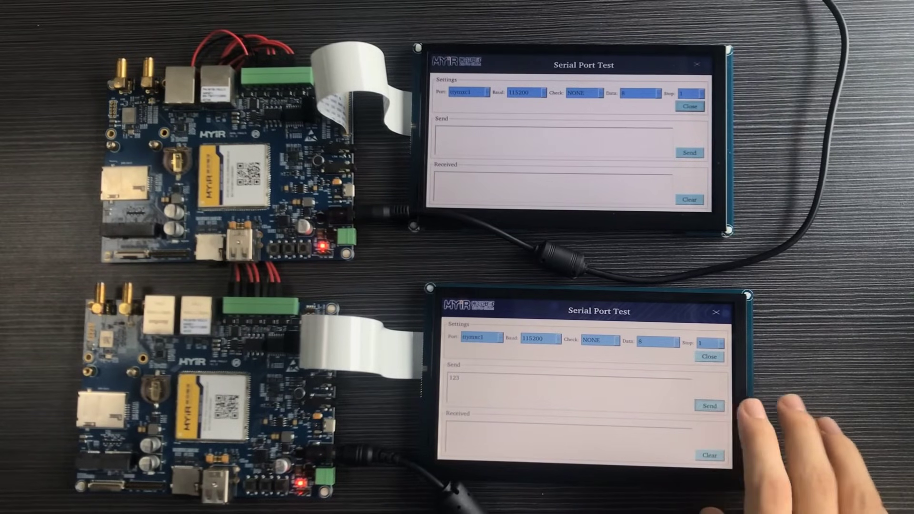
{"action": "left_click", "coordinate": [709, 406]}
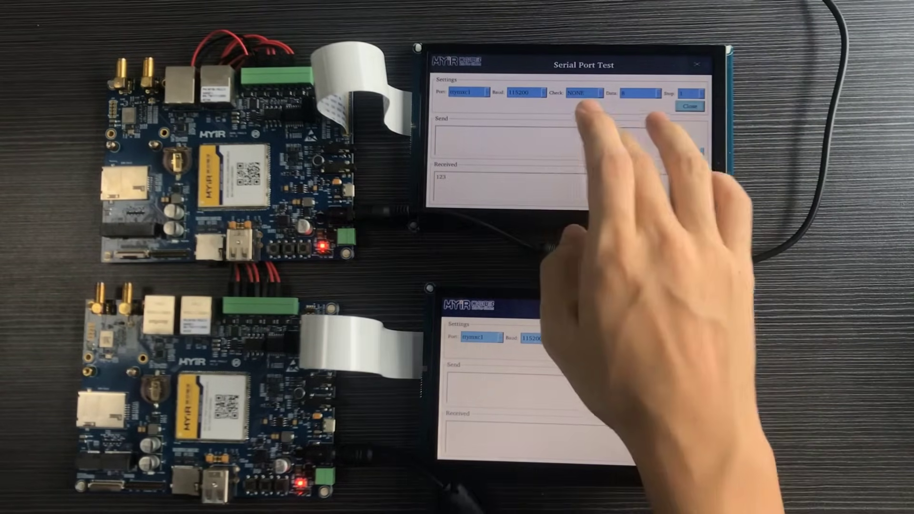
Step: Send 666 from the upper board's serial port to the lower board
{"action": "left_click", "coordinate": [572, 141]}
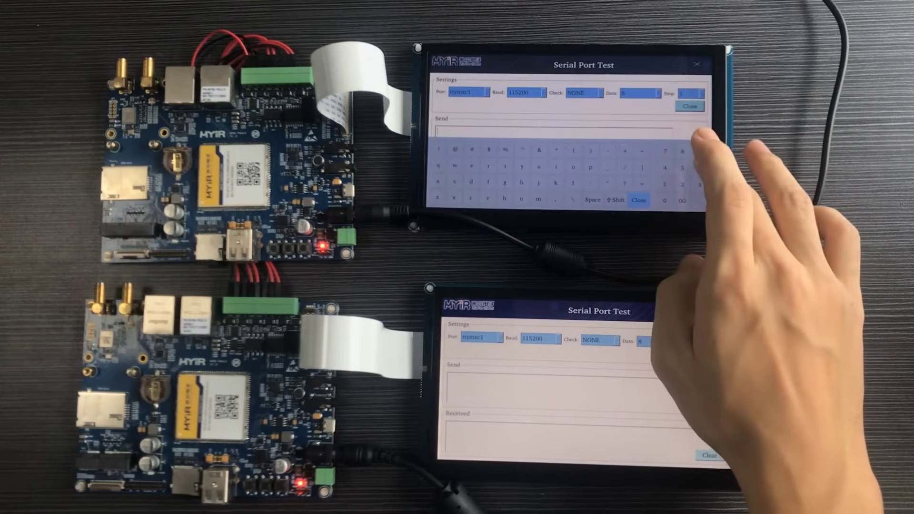
{"action": "type", "text": "666"}
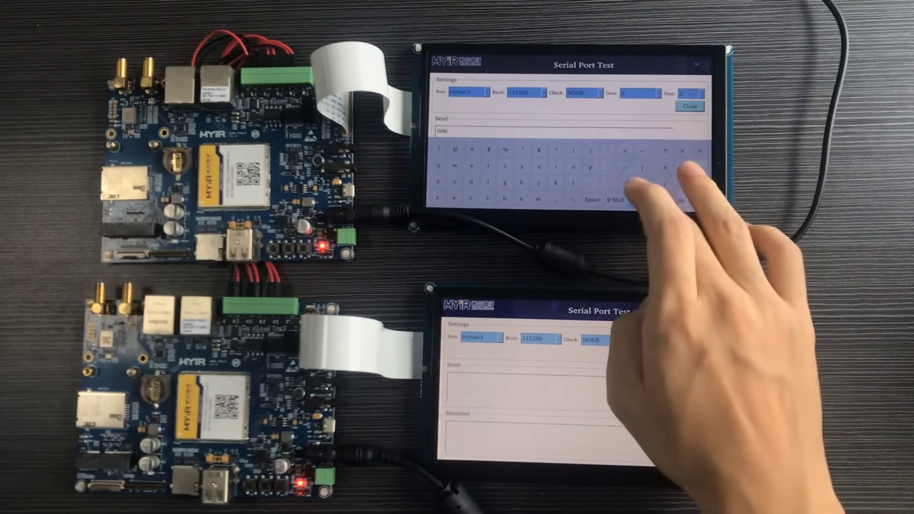
{"action": "left_click", "coordinate": [639, 200]}
{"action": "left_click", "coordinate": [687, 153]}
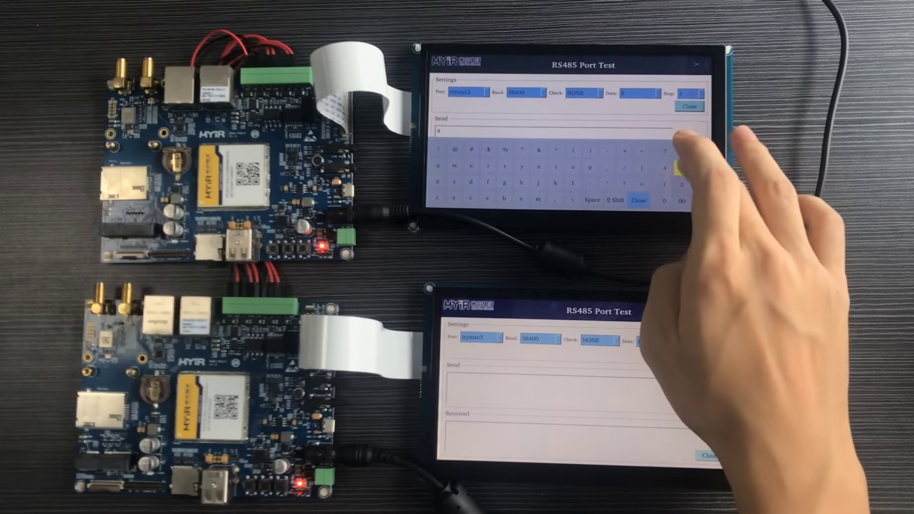
Step: Exchange RS485 messages 456 and 999 between the boards, then close the lower RS485 test
{"action": "left_click", "coordinate": [701, 167]}
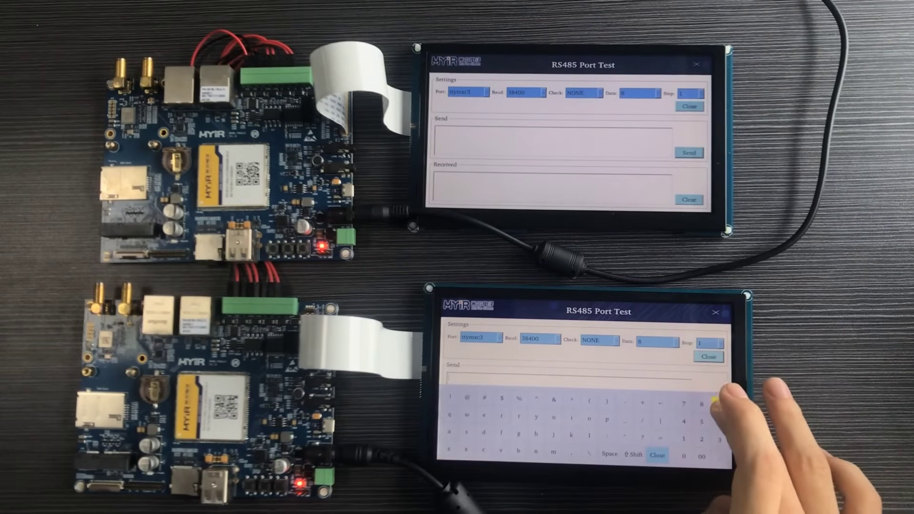
{"action": "type", "text": "999"}
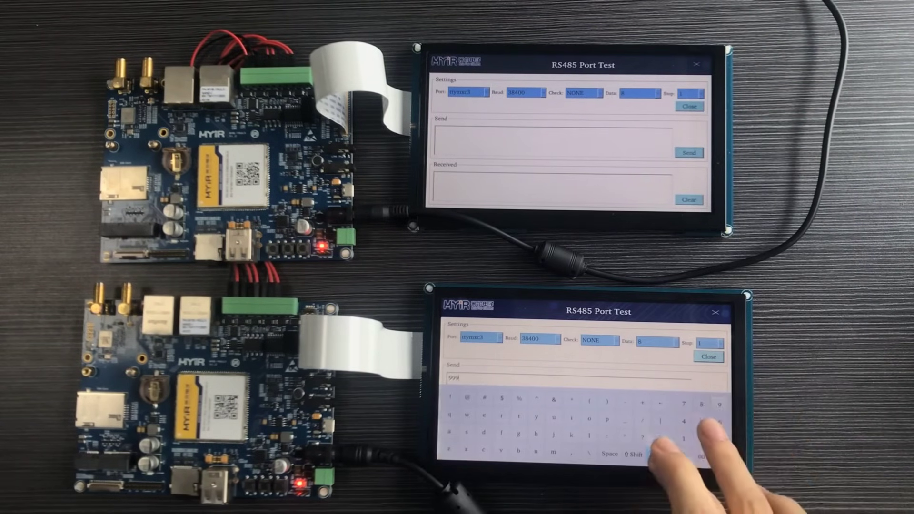
{"action": "left_click", "coordinate": [657, 455]}
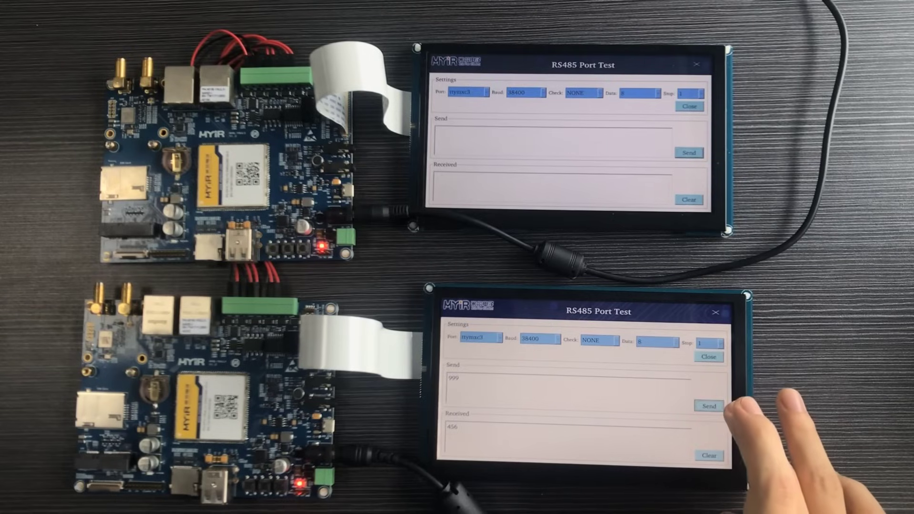
{"action": "left_click", "coordinate": [709, 406]}
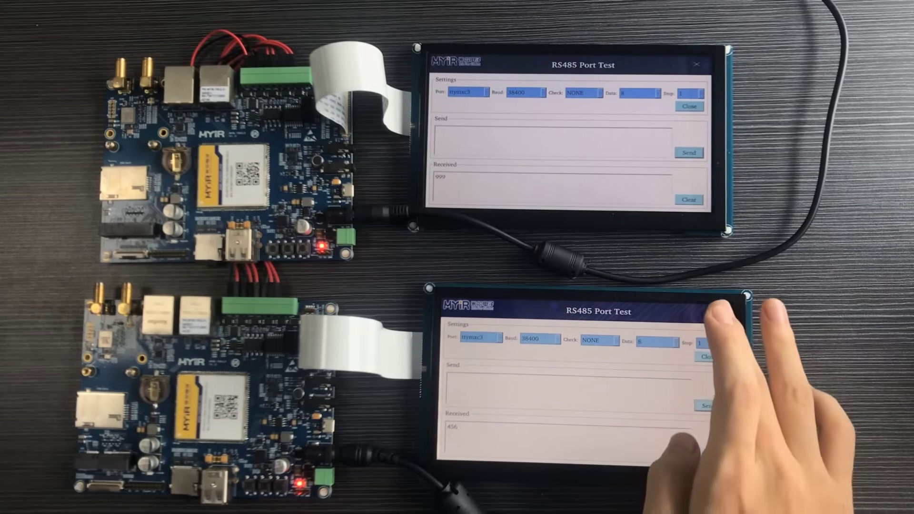
{"action": "left_click", "coordinate": [715, 312]}
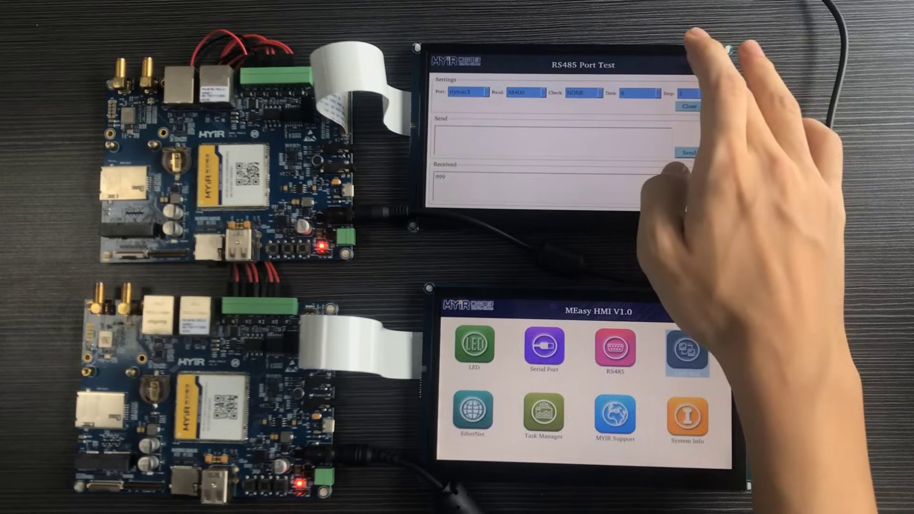
Step: Open the lower board's CAN bus test at 800000 baud and edit its message
{"action": "left_click", "coordinate": [697, 65]}
{"action": "left_click", "coordinate": [668, 102]}
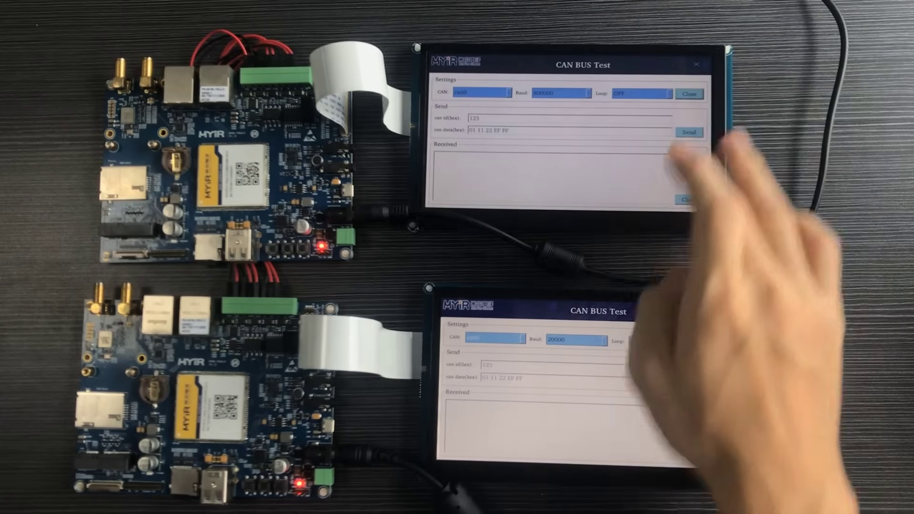
{"action": "left_click", "coordinate": [577, 341]}
{"action": "left_click", "coordinate": [572, 386]}
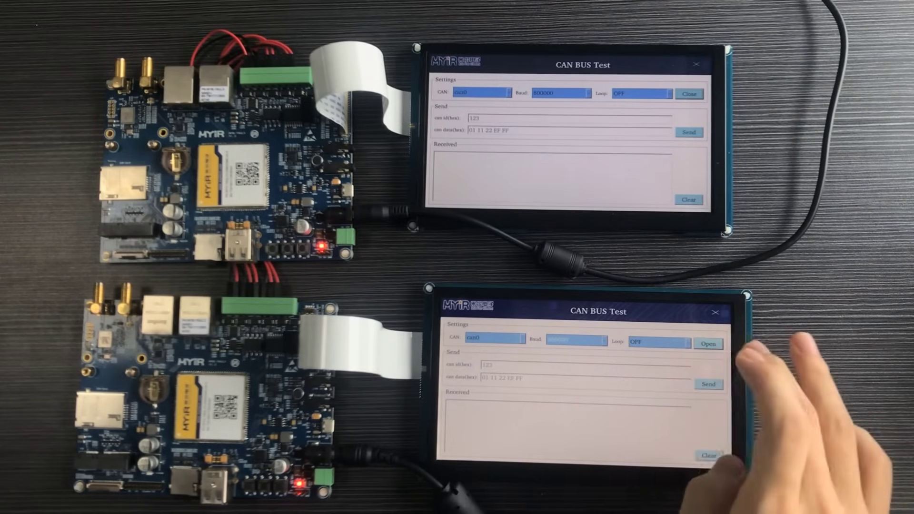
{"action": "left_click", "coordinate": [709, 343]}
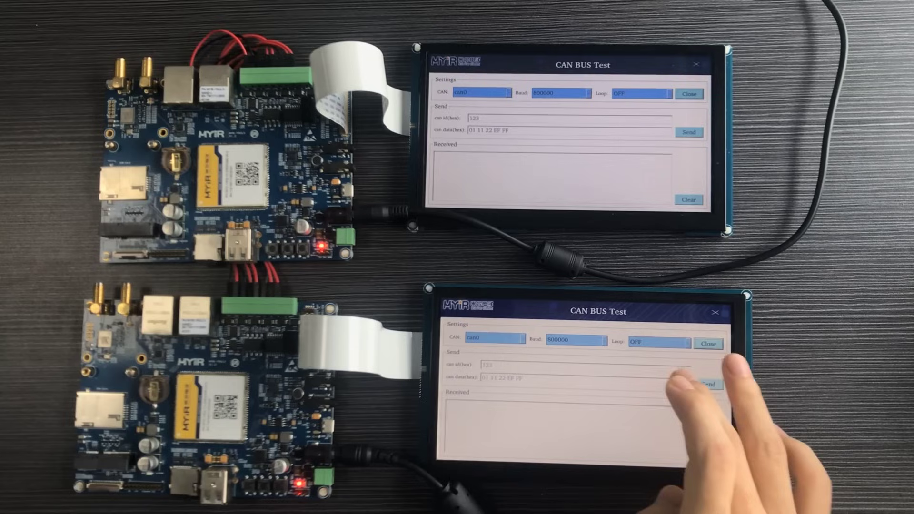
{"action": "type", "text": "123"}
{"action": "left_click", "coordinate": [672, 378]}
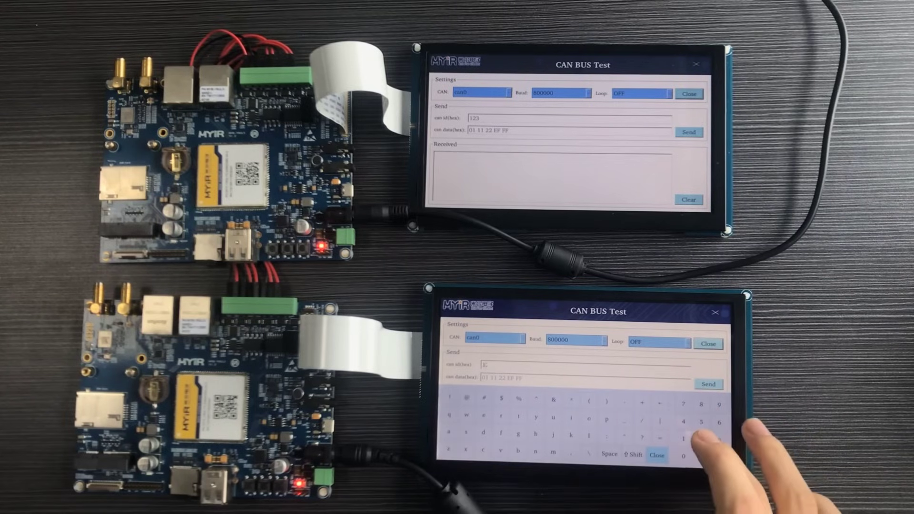
{"action": "left_click", "coordinate": [672, 454]}
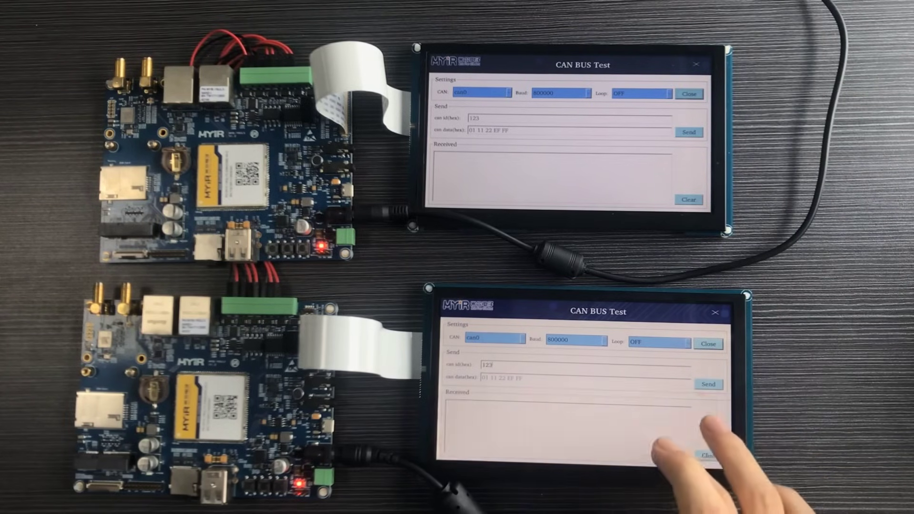
Step: Edit the upper board's CAN id and send a frame, then edit the lower board's CAN data
{"action": "left_click", "coordinate": [565, 130]}
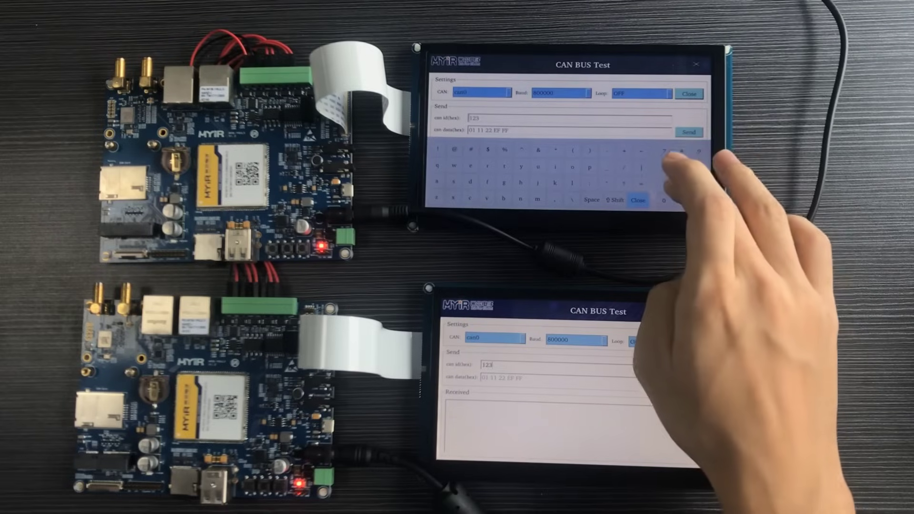
{"action": "key", "text": "BackSpace"}
{"action": "type", "text": "314"}
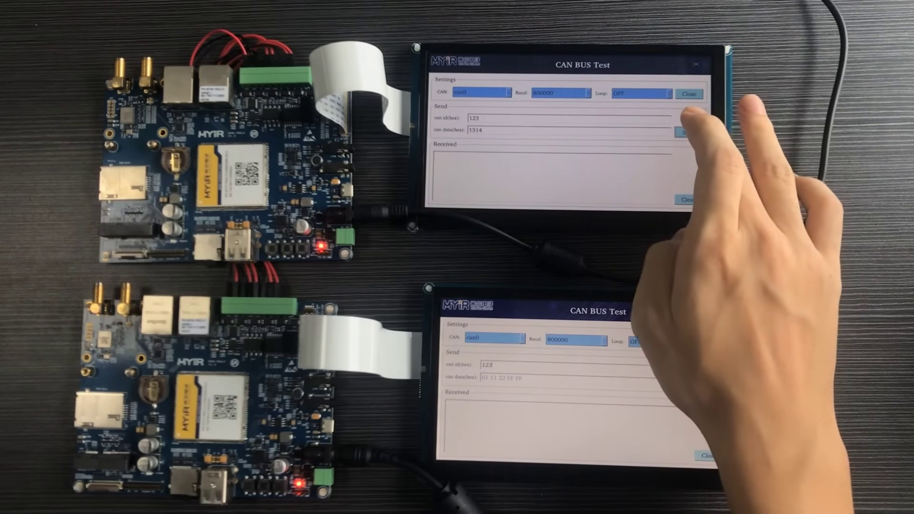
{"action": "left_click", "coordinate": [688, 132]}
{"action": "left_click", "coordinate": [571, 378]}
{"action": "type", "text": "521"}
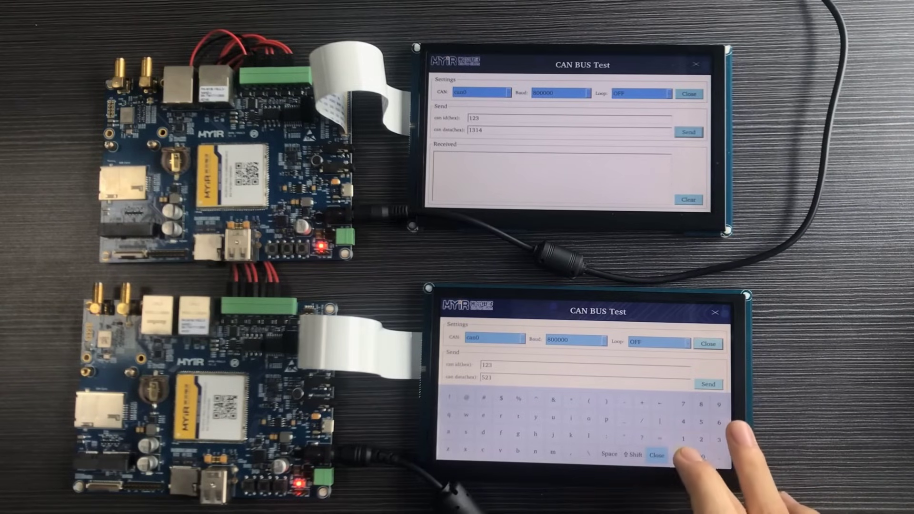
{"action": "type", "text": "0"}
{"action": "left_click", "coordinate": [657, 455]}
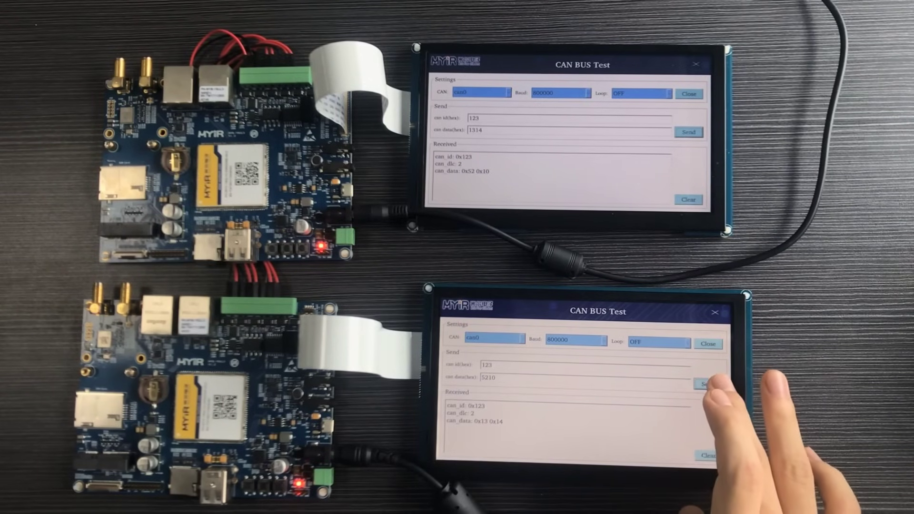
Step: Close both boards' CAN bus tests and go from Task Manager to MYIR Support on the lower board
{"action": "left_click", "coordinate": [715, 312]}
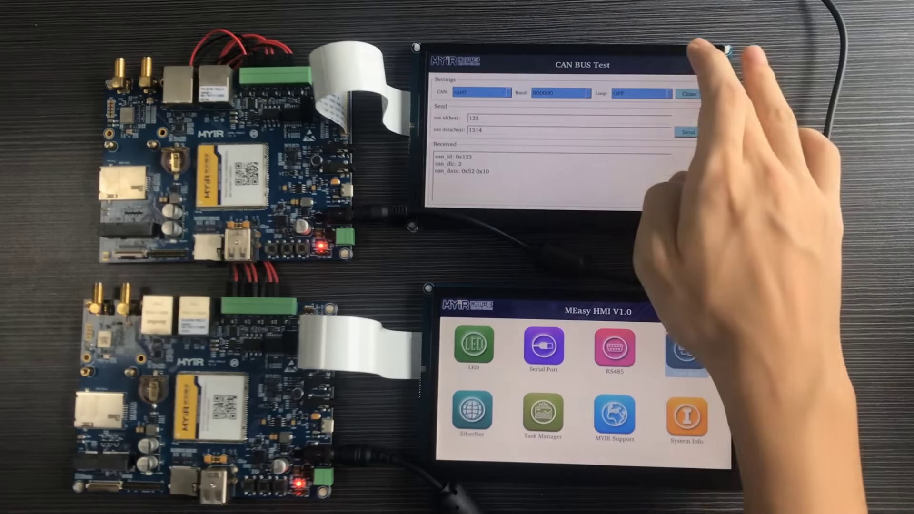
{"action": "left_click", "coordinate": [693, 93]}
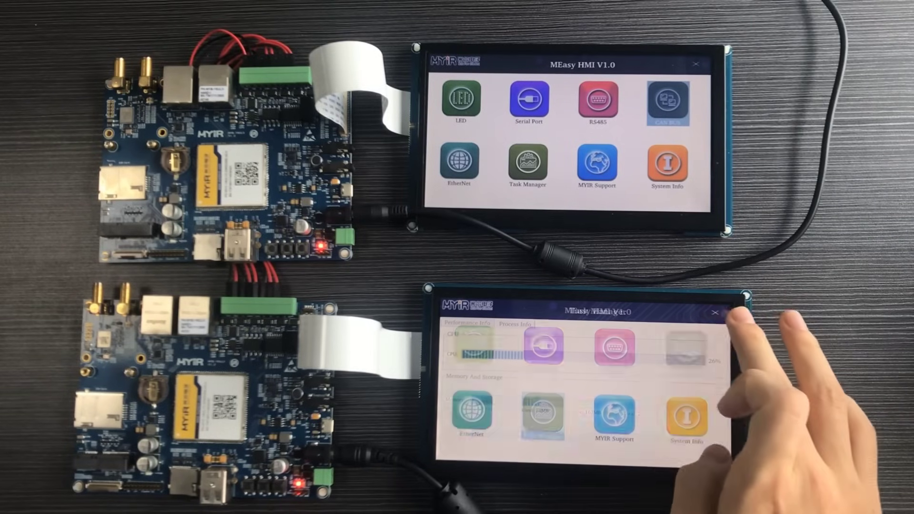
{"action": "left_click", "coordinate": [614, 415]}
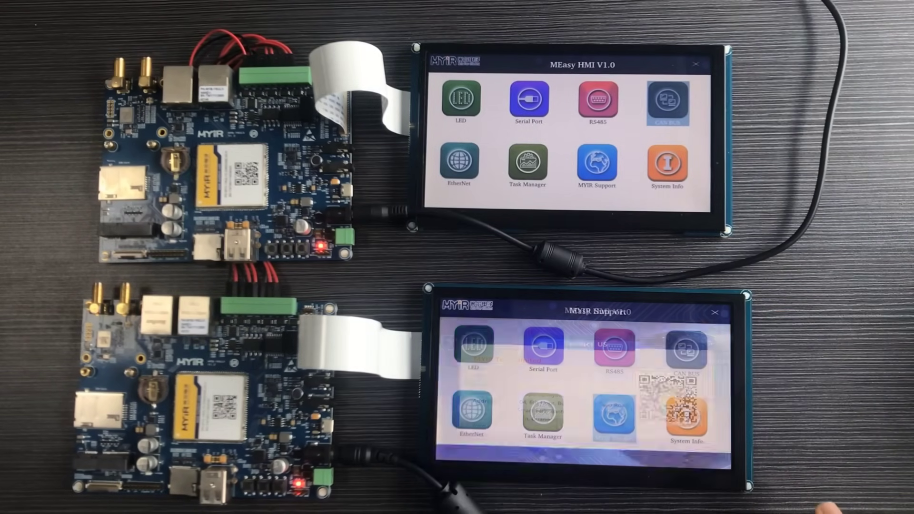